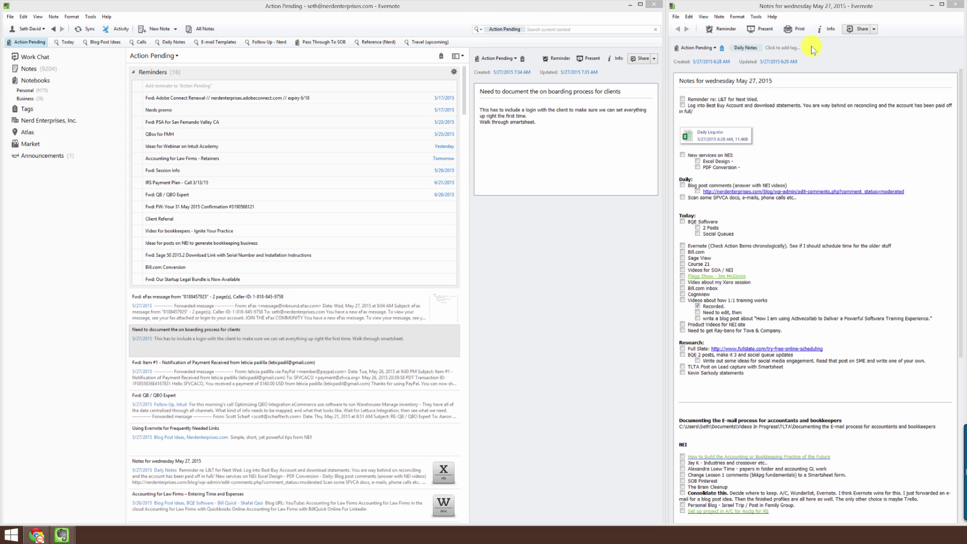
Tick off the 2 Posts task under Today in the May 27 daily note.
left_click(417, 6)
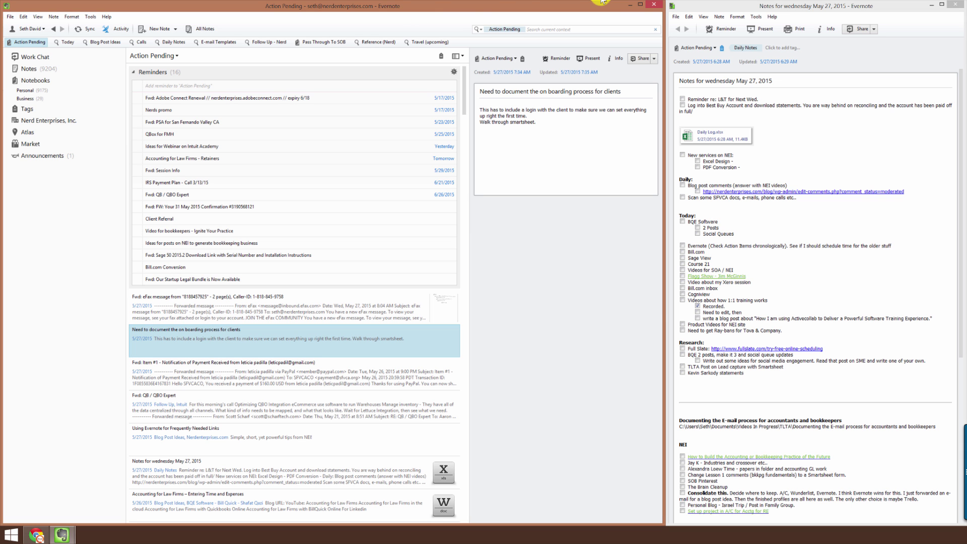
left_click(798, 2)
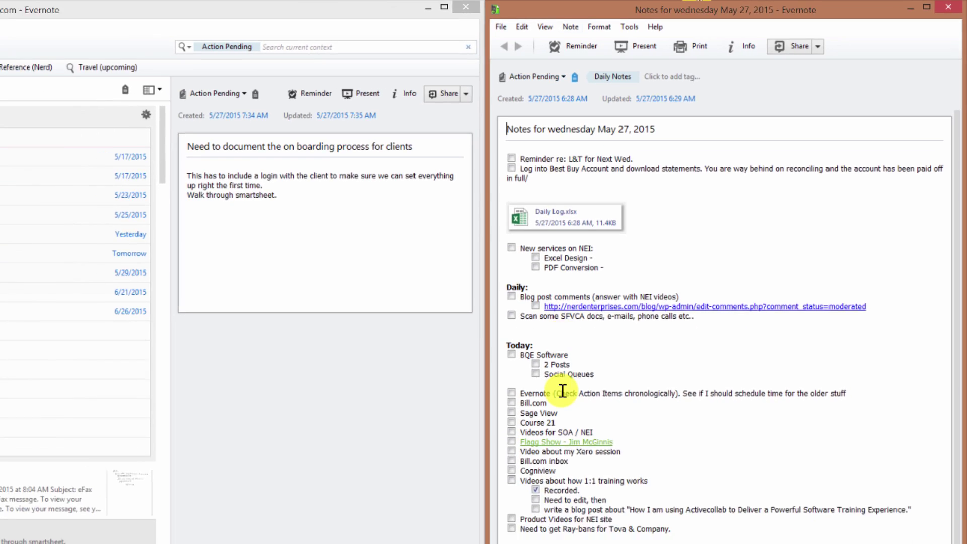
left_click(544, 346)
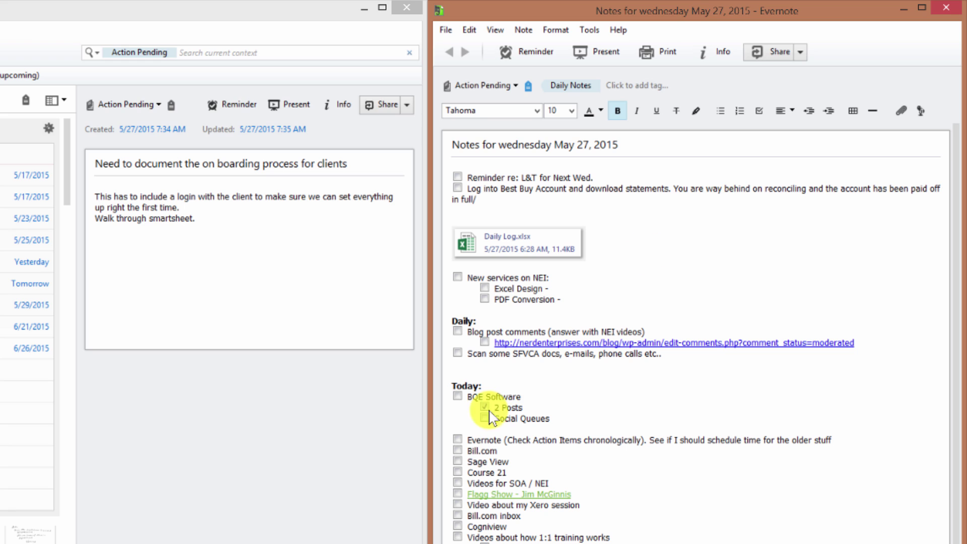
left_click(484, 406)
Bring the Action Pending notes window to the front and maximize it full-screen.
left_click(537, 398)
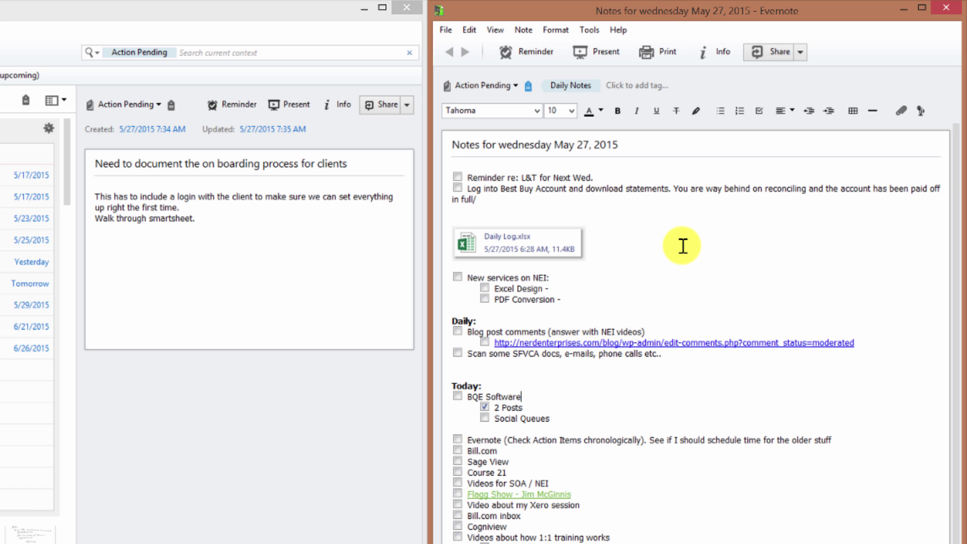
left_click(65, 140)
key("super+Up")
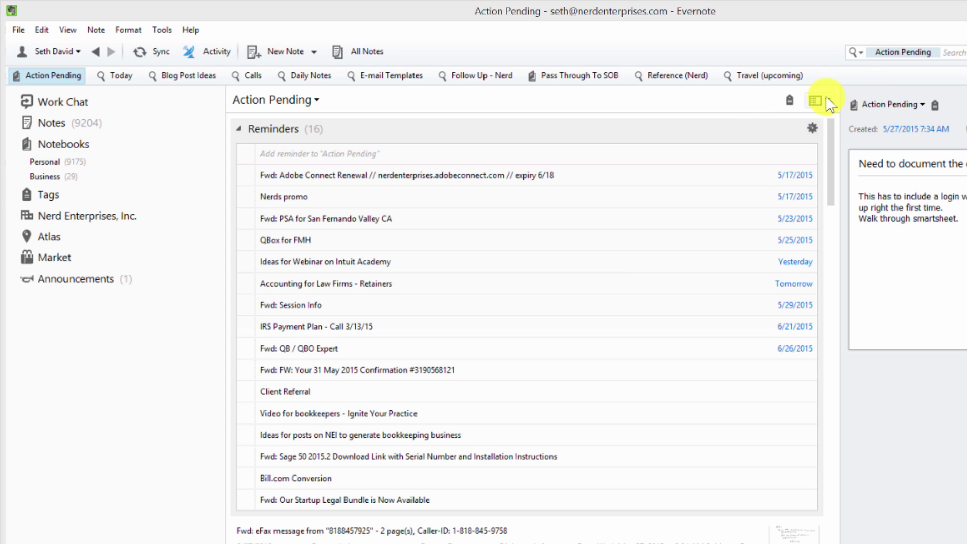
Cycle the Action Pending note list through snippet, list and card layouts, ending on snippets.
left_click(820, 100)
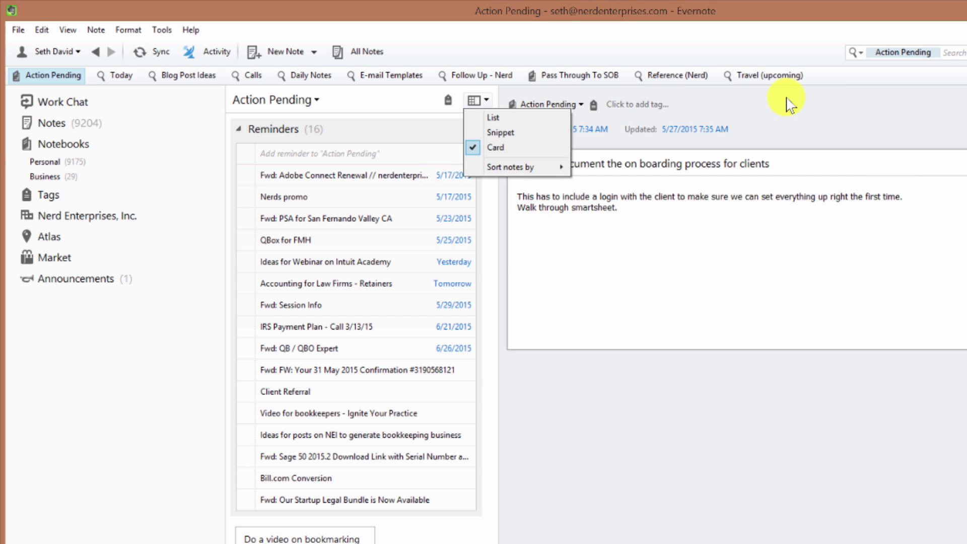
left_click(500, 132)
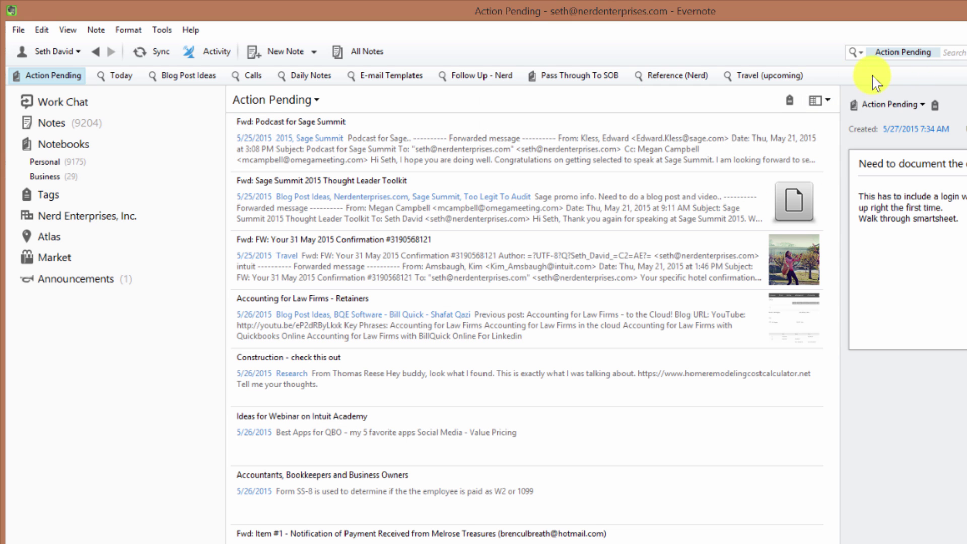
left_click(819, 101)
left_click(838, 117)
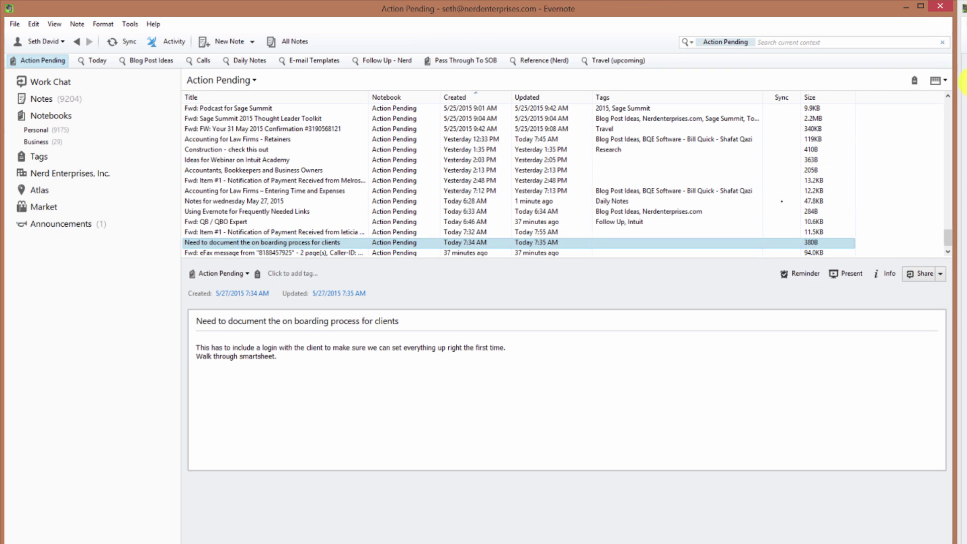
left_click(937, 80)
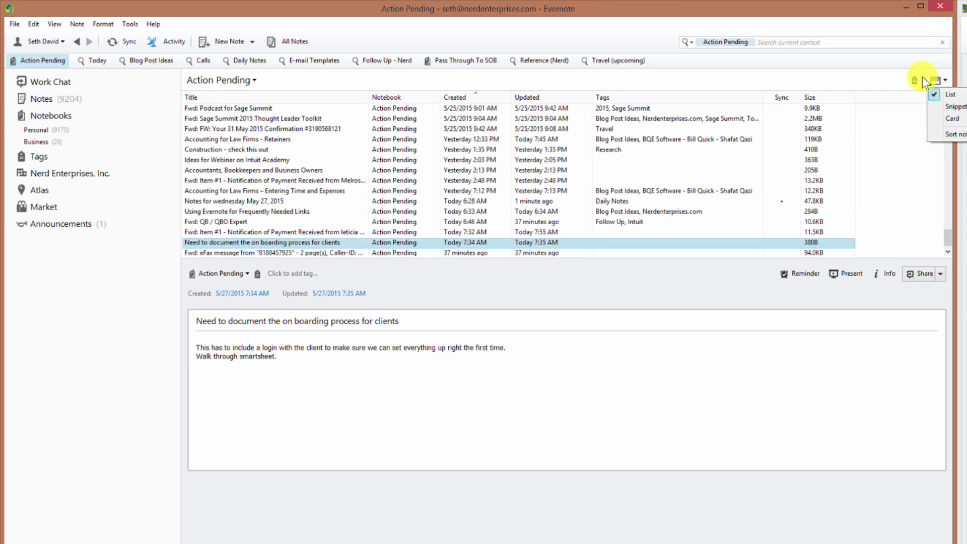
left_click(949, 107)
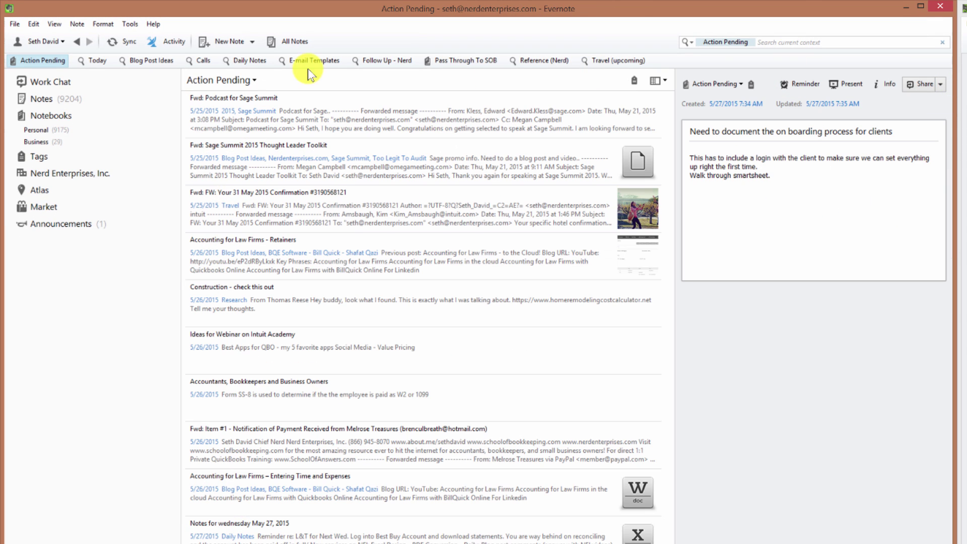
left_click(656, 80)
left_click(669, 119)
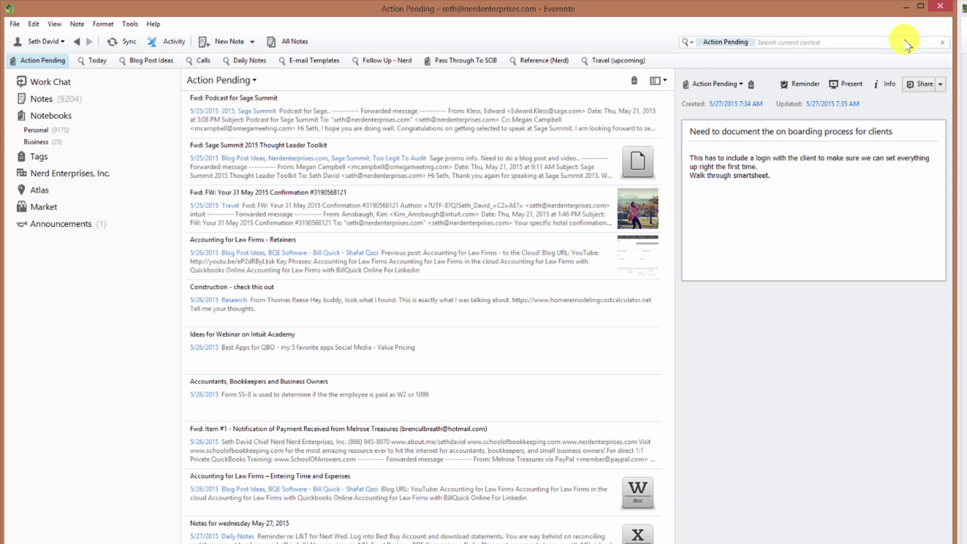
left_click(403, 107)
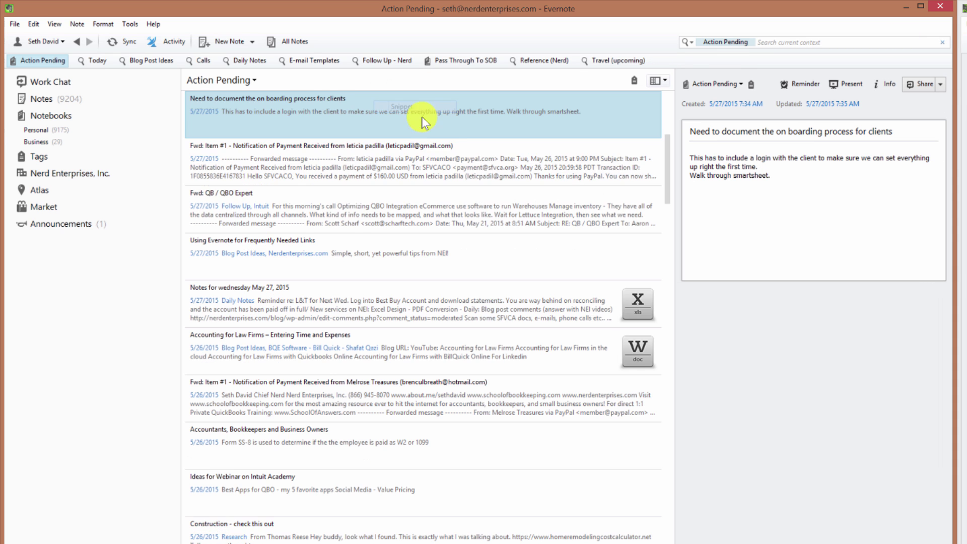
scroll(563, 174, "up", 7)
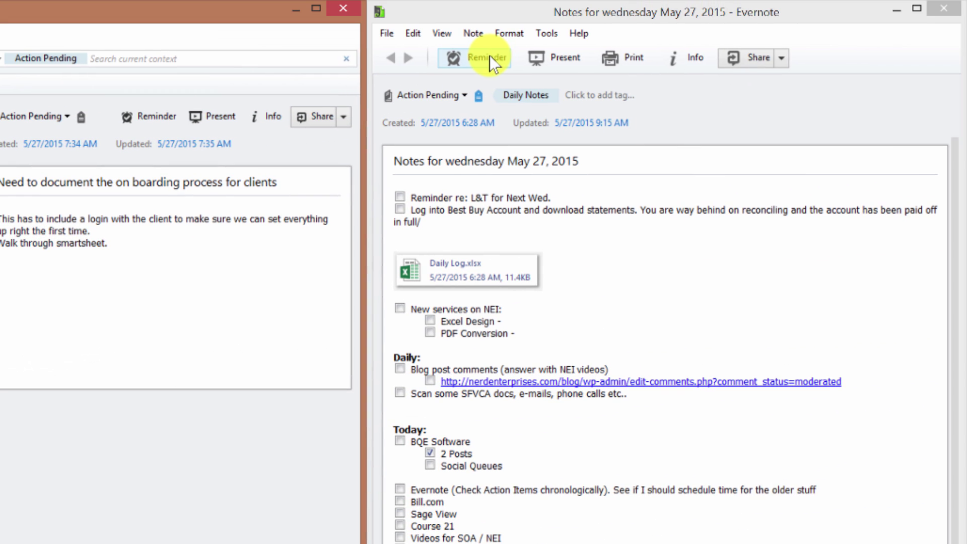
Give the Notes for wednesday May 27, 2015 daily note a Tomorrow reminder.
left_click(487, 59)
left_click(461, 109)
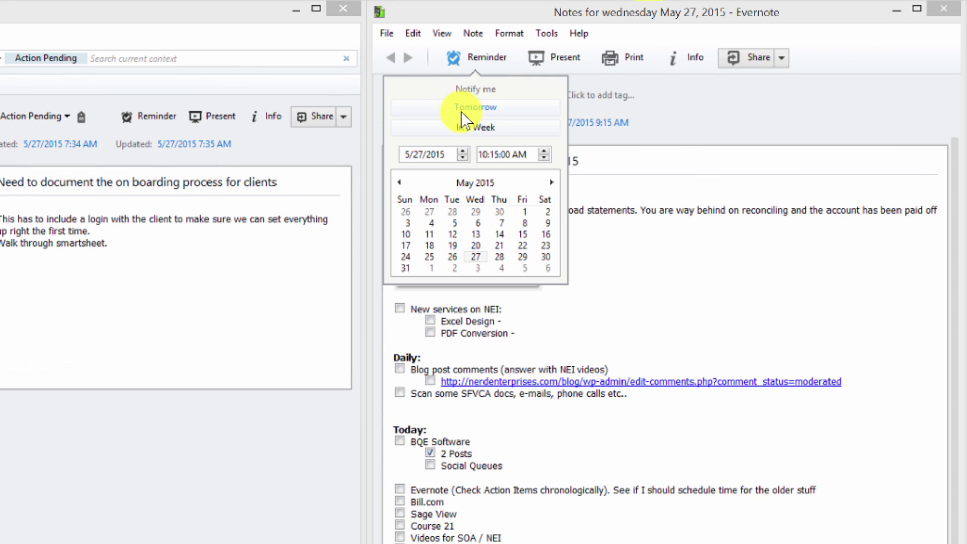
left_click(471, 108)
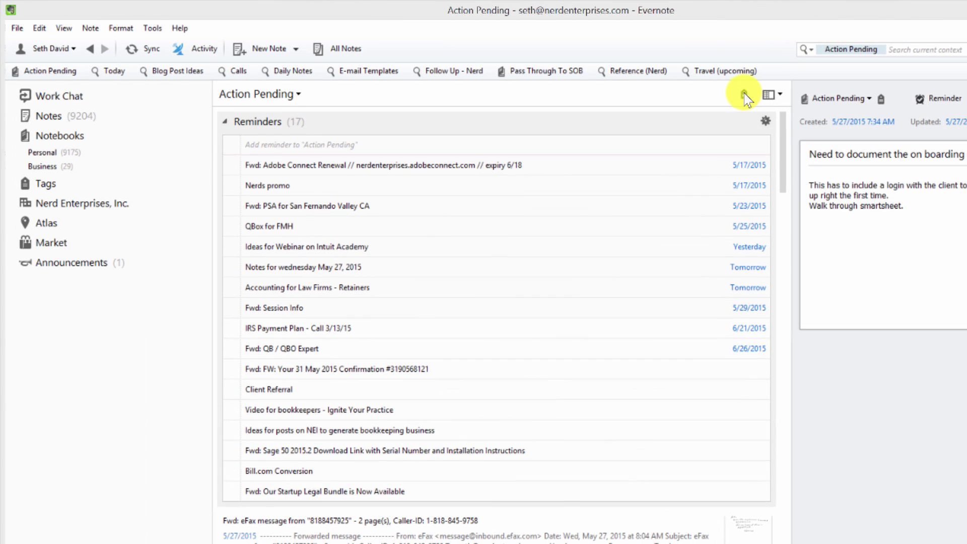
Filter by the BQE Software and Blog Post Ideas tags, then open the Accounting for Law Firms - Retainers note.
left_click(744, 95)
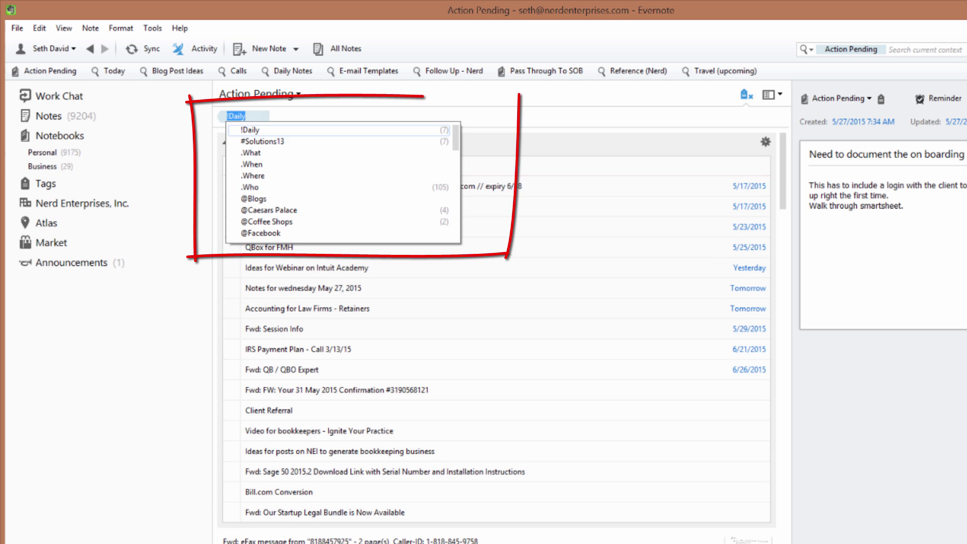
type("bq")
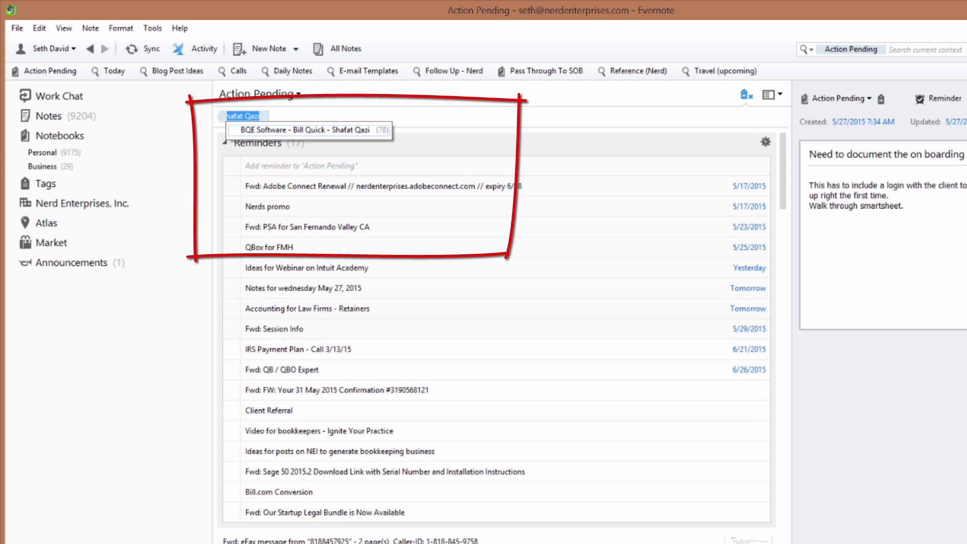
key("Return")
type("bl")
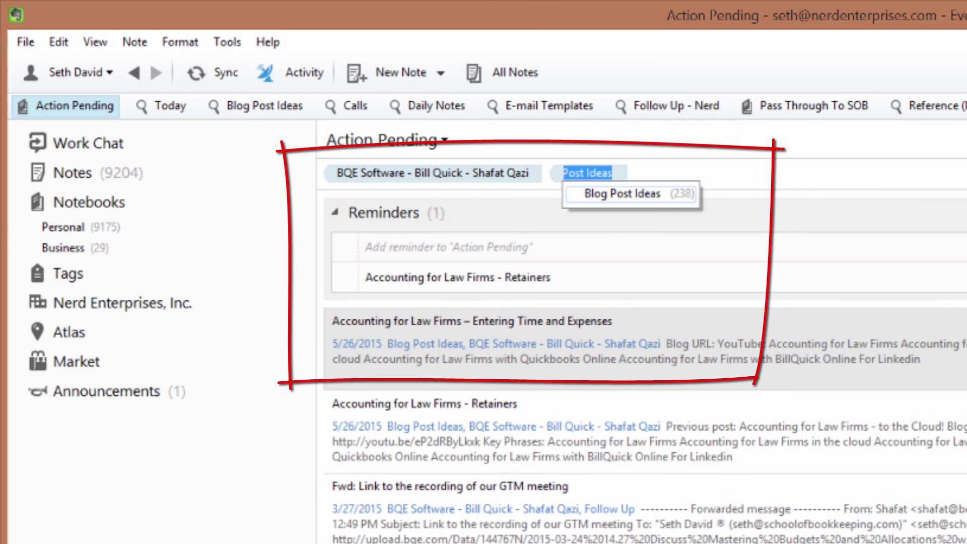
key("Return")
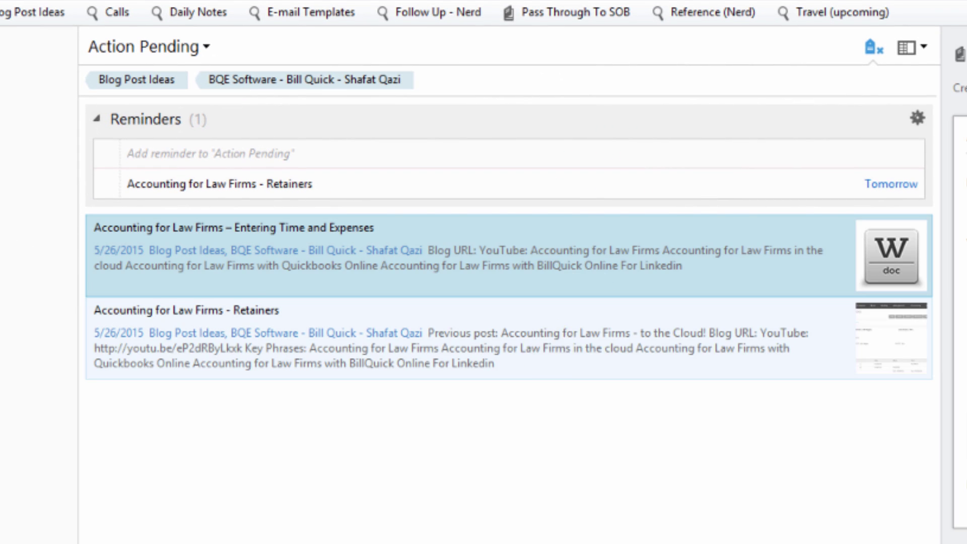
left_click(572, 312)
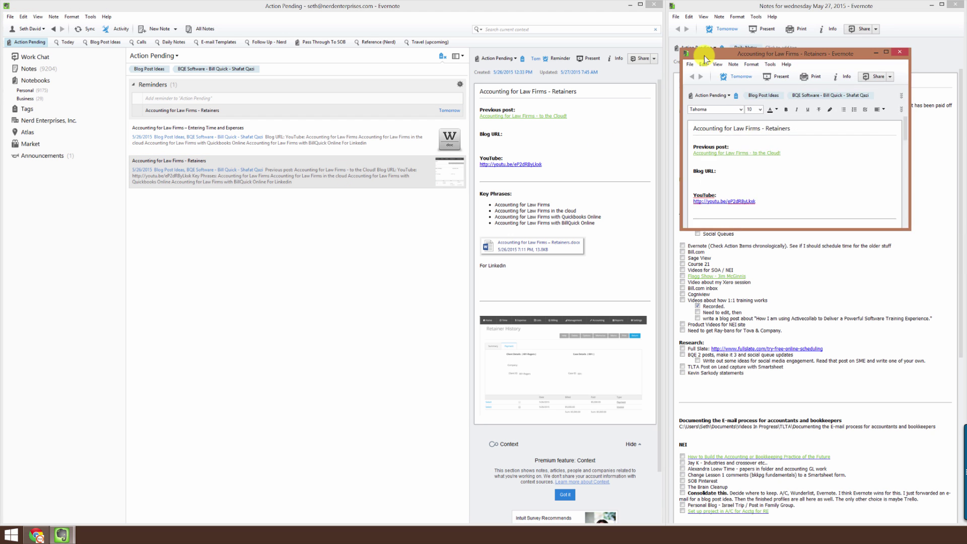
Position the separate Retainers note window, stretching it to full height and widening it leftward.
left_click_drag(806, 48, 764, 28)
left_click_drag(726, 1, 726, 0)
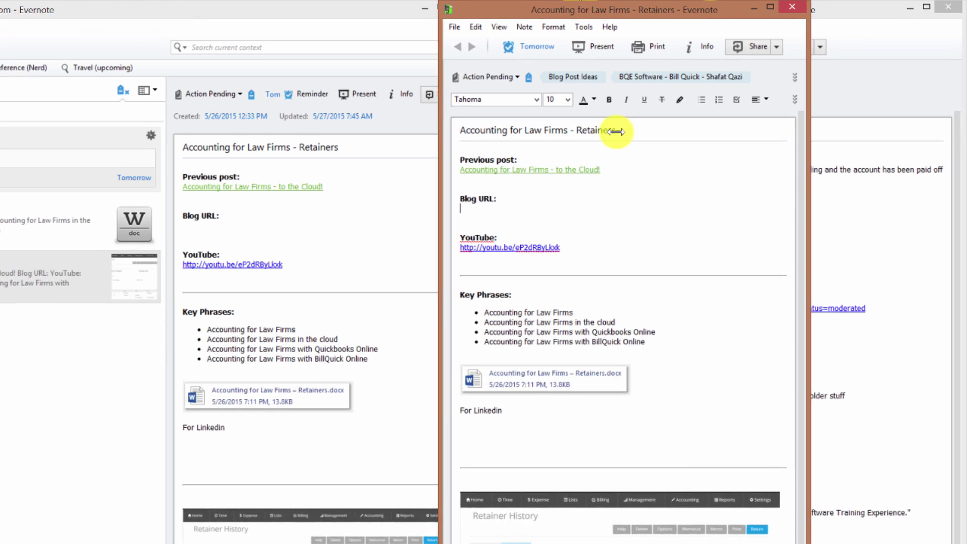
left_click_drag(638, 146, 536, 143)
left_click_drag(208, 251, 207, 251)
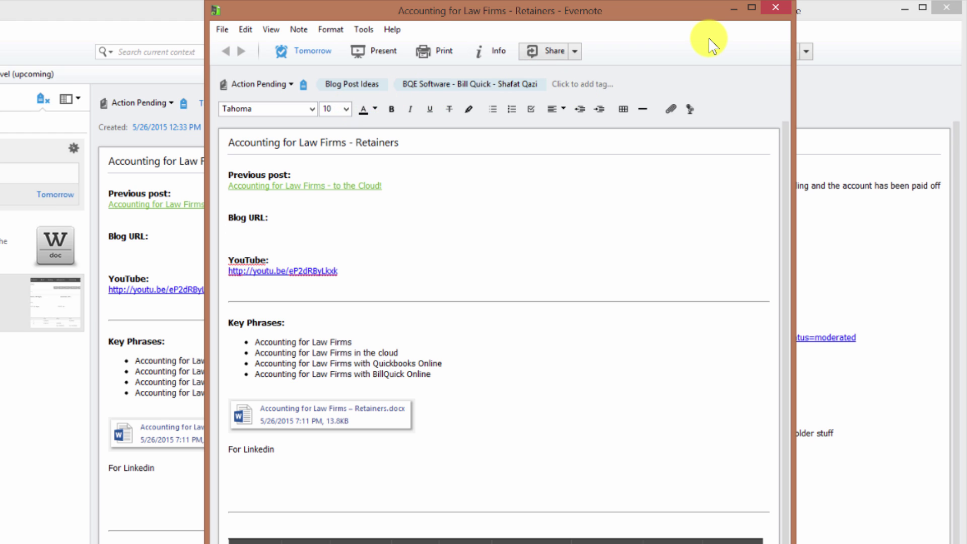
Add the Blog Post Profiles tag to the Retainers note via the 'Blog Po' suggestion.
key("ctrl+alt+t")
type("Blog Po")
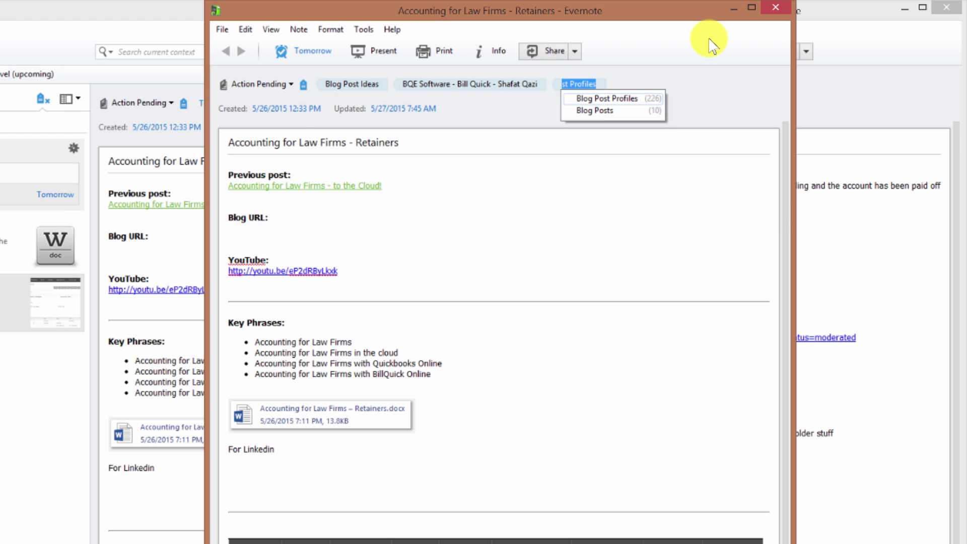
key("Return")
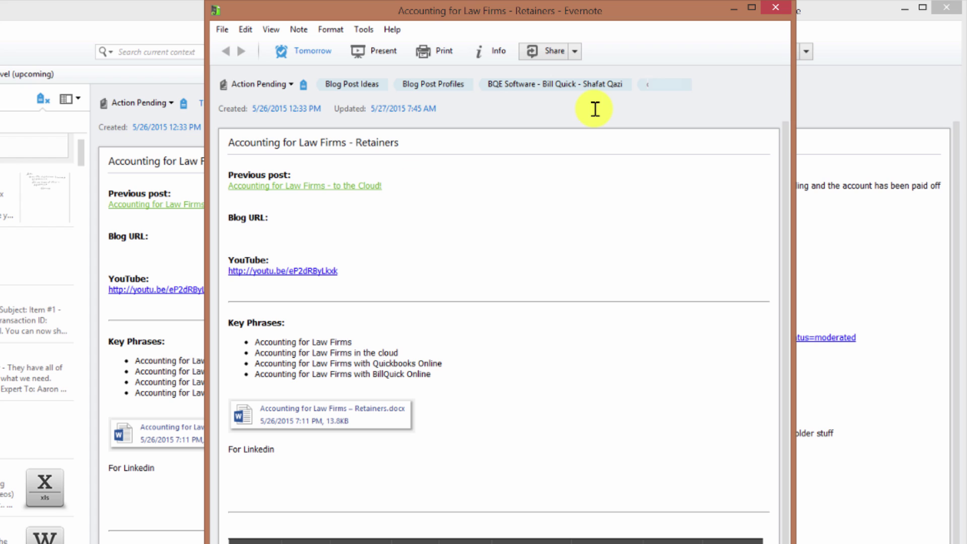
key("Return")
left_click(409, 142)
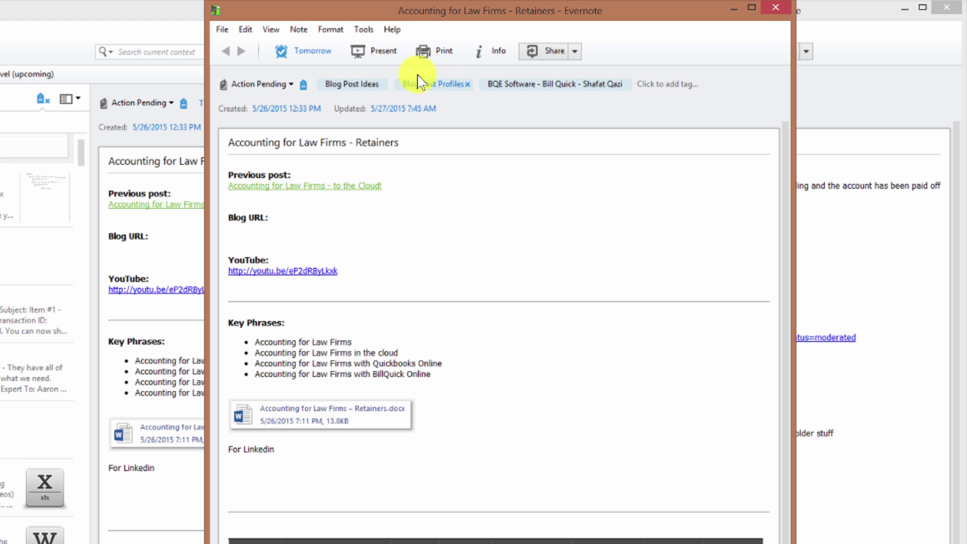
left_click(404, 187)
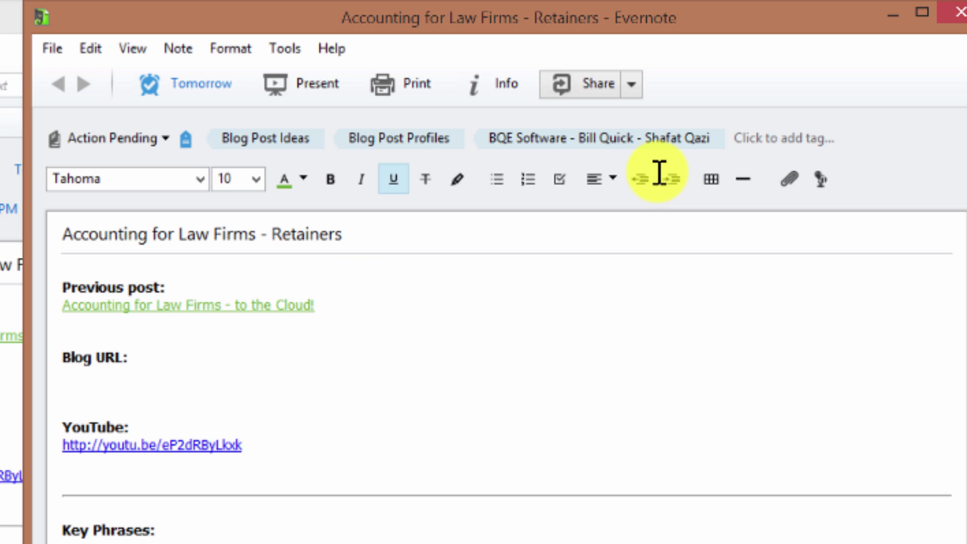
Open the previous post, Accounting for Law Firms - to the Cloud!, in a new window moved left.
right_click(201, 309)
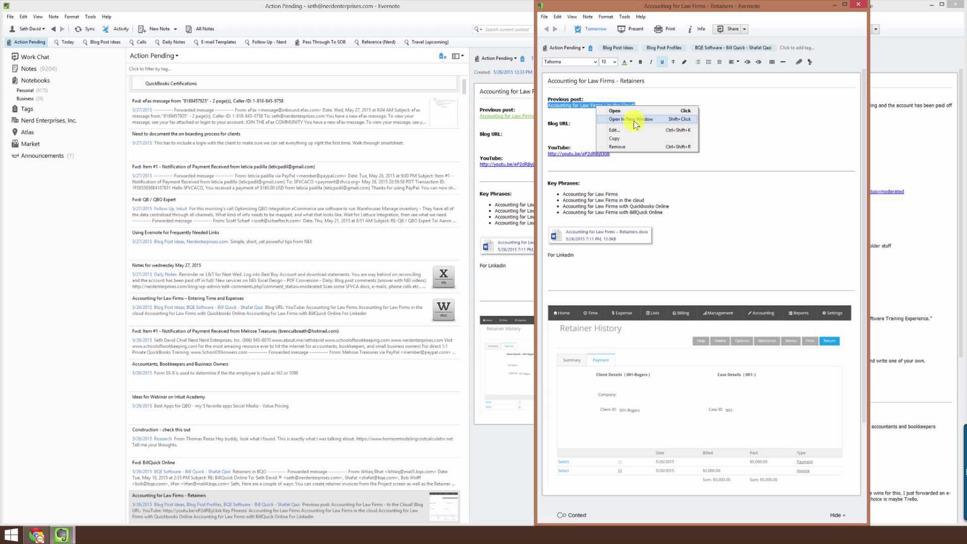
left_click(746, 76)
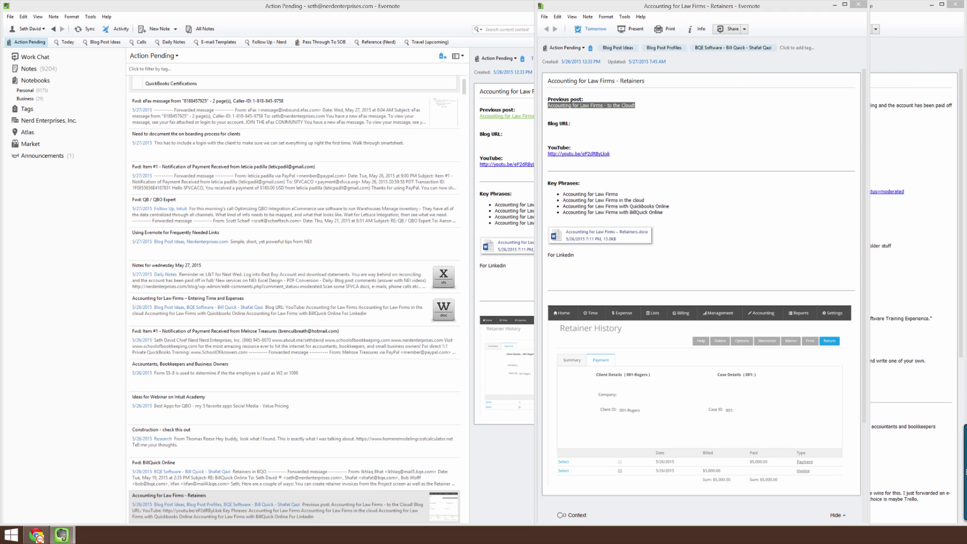
left_click(591, 105)
left_click_drag(615, 82, 367, 86)
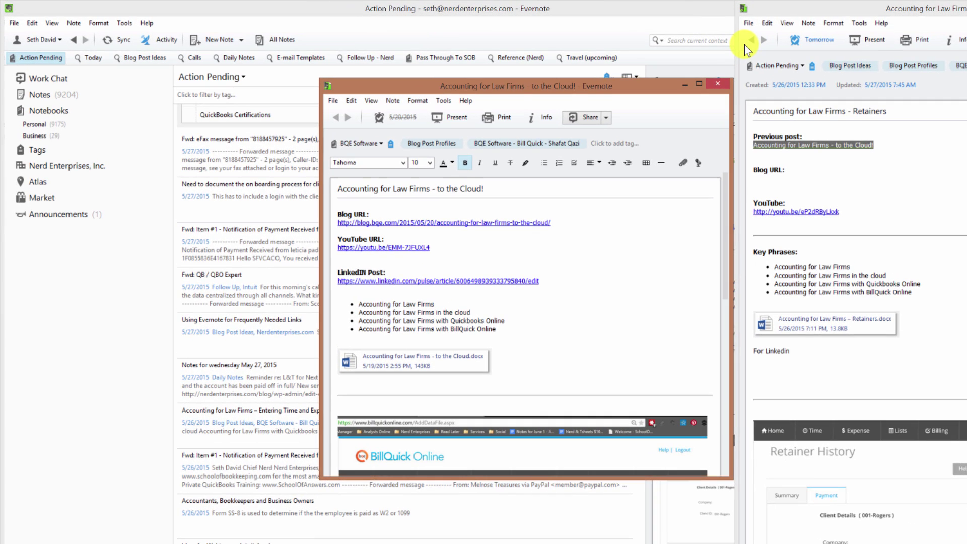
left_click_drag(451, 87, 399, 37)
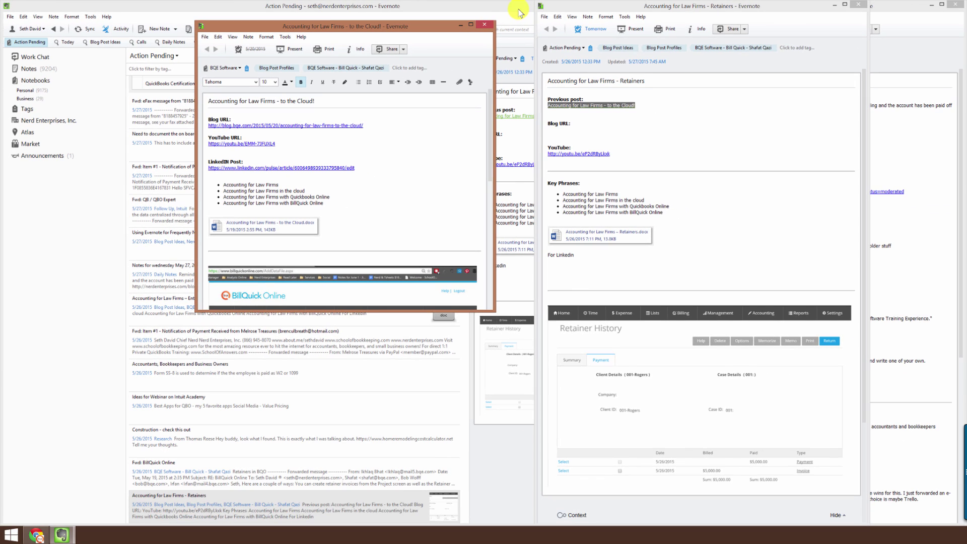
left_click_drag(384, 125, 219, 117)
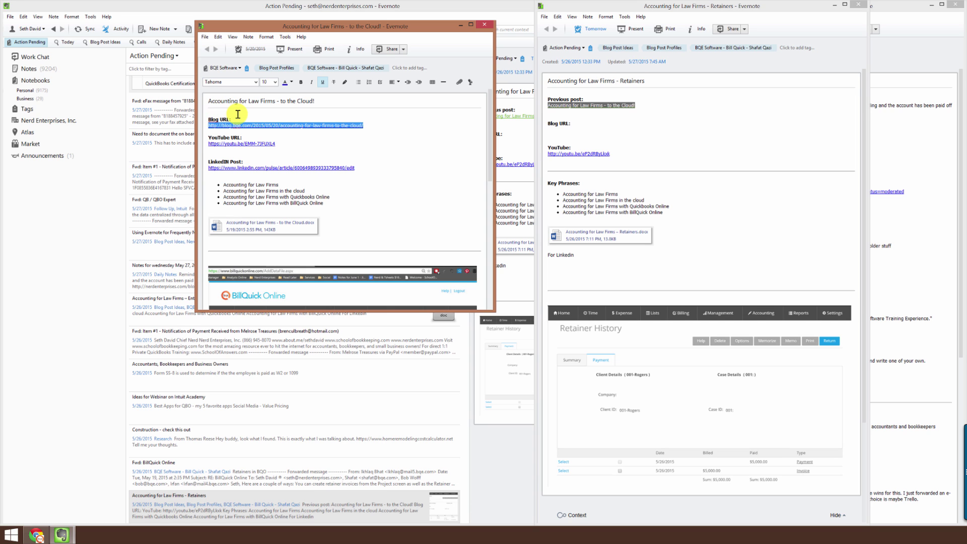
left_click(372, 164)
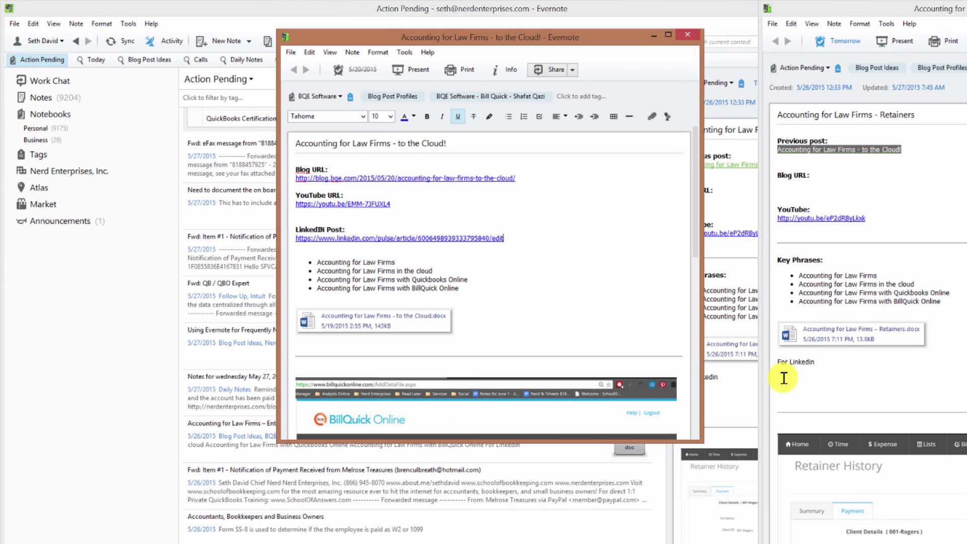
left_click(676, 324)
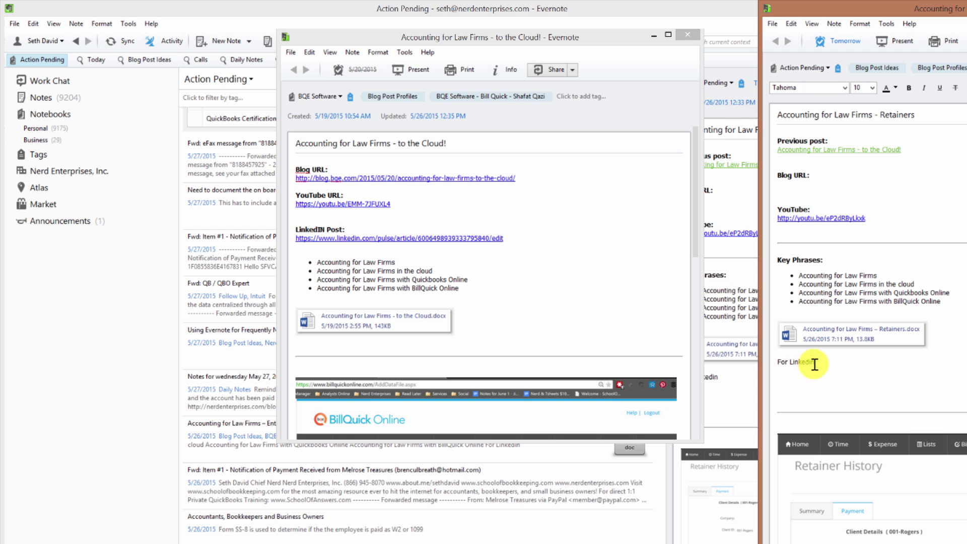
left_click_drag(703, 313, 669, 310)
left_click(482, 322)
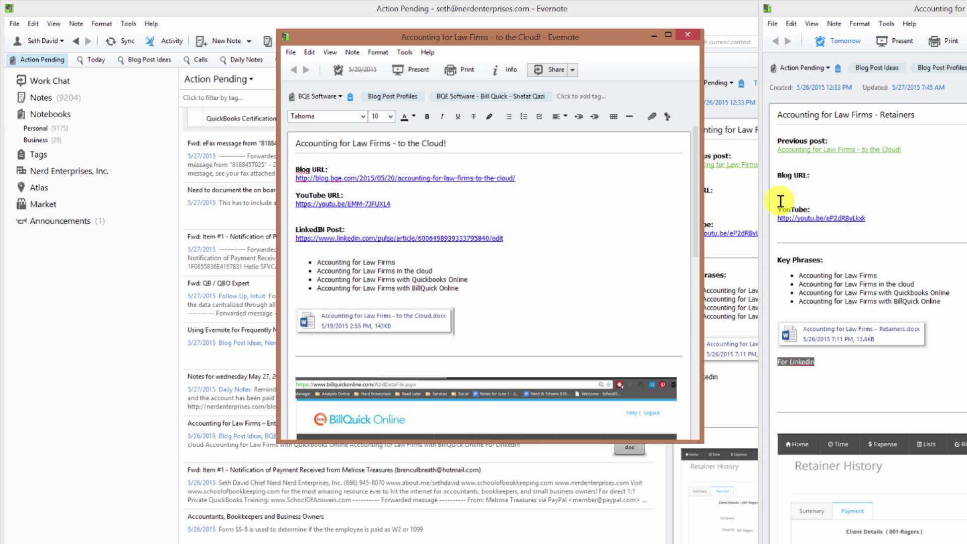
left_click_drag(458, 289, 334, 263)
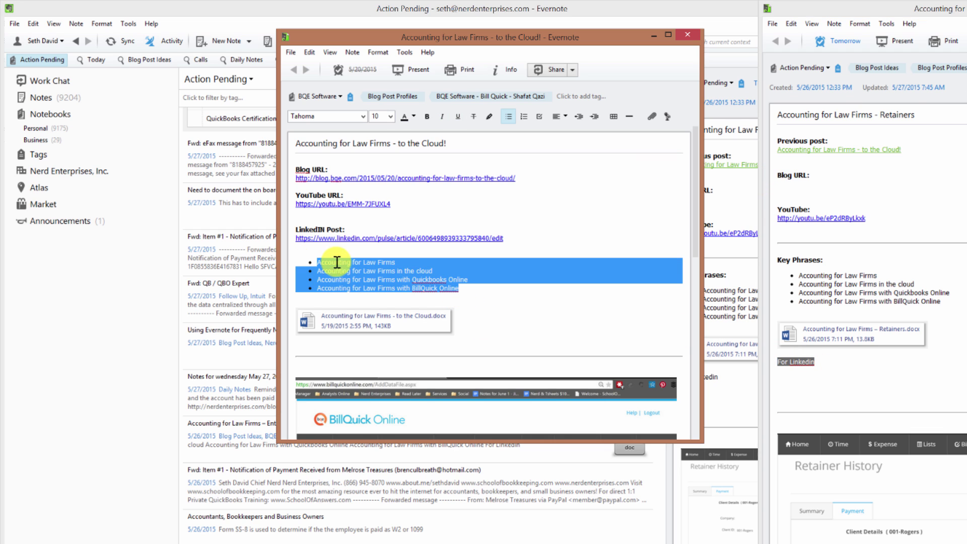
left_click(463, 261)
left_click(471, 287)
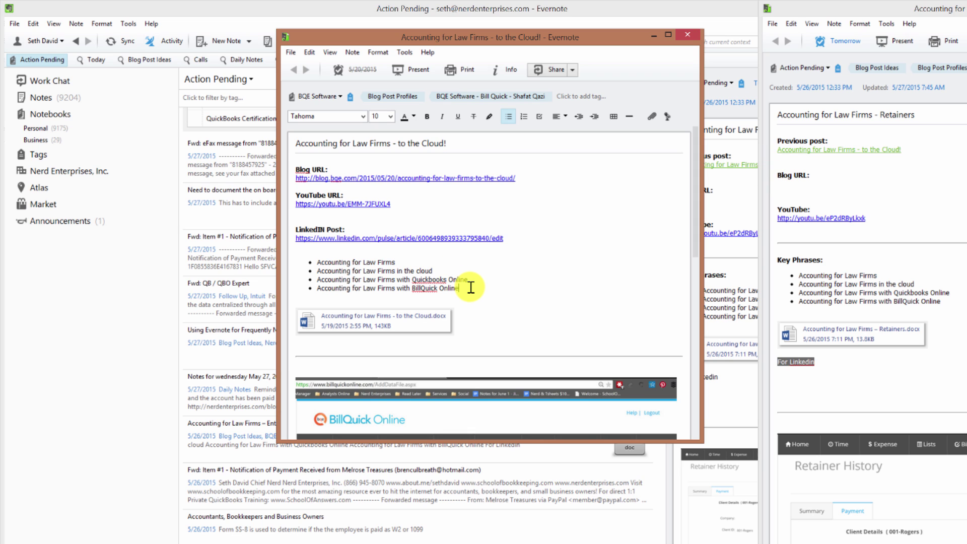
scroll(511, 314, "down", 4)
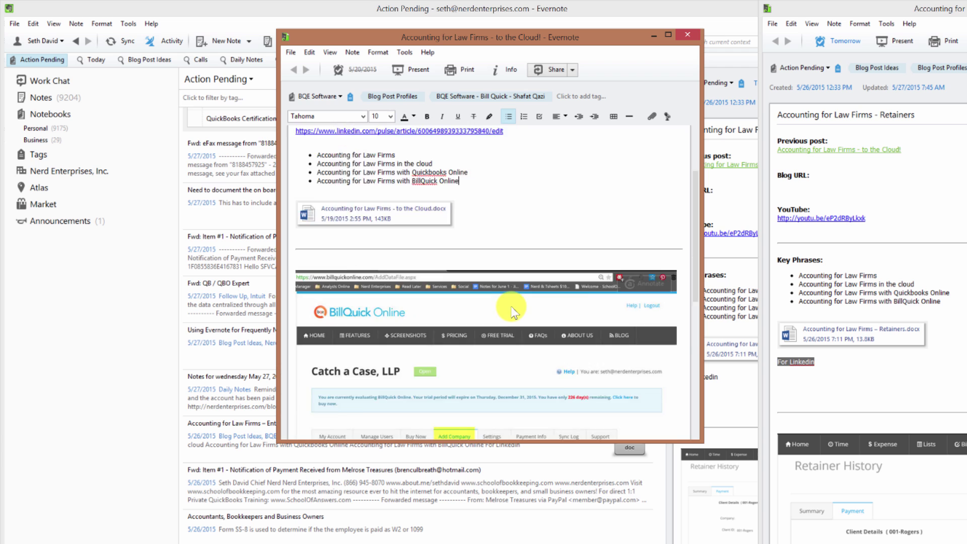
scroll(512, 315, "down", 4)
scroll(512, 320, "up", 4)
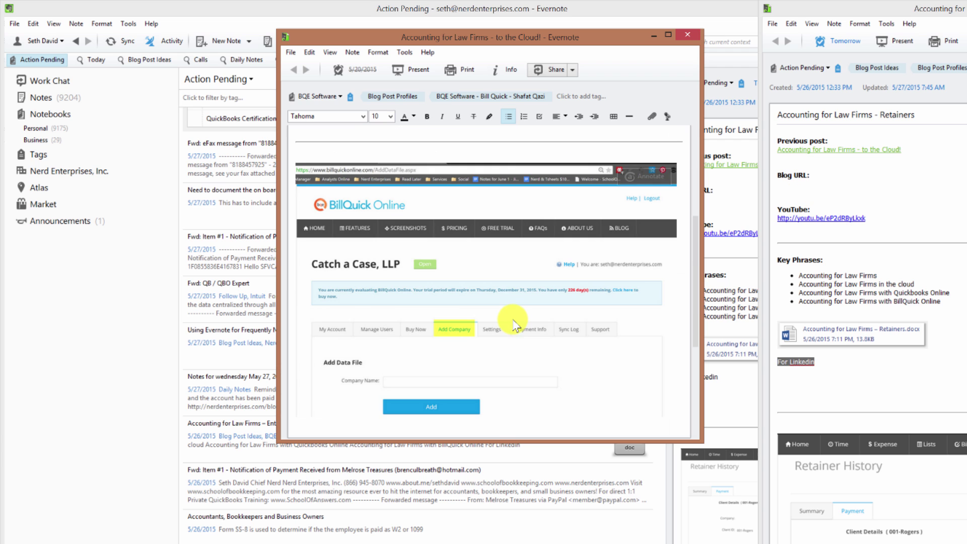
scroll(506, 312, "up", 4)
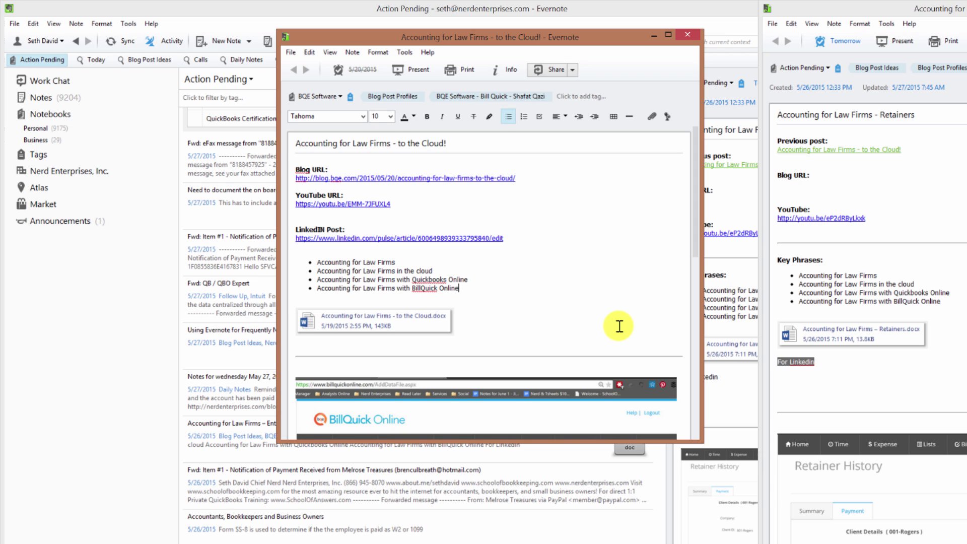
left_click(515, 324)
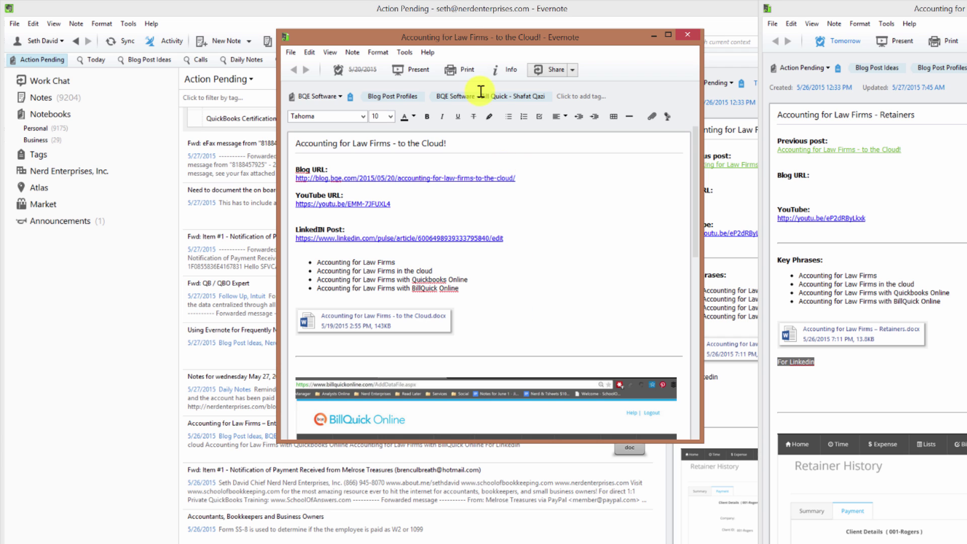
left_click_drag(460, 39, 326, 29)
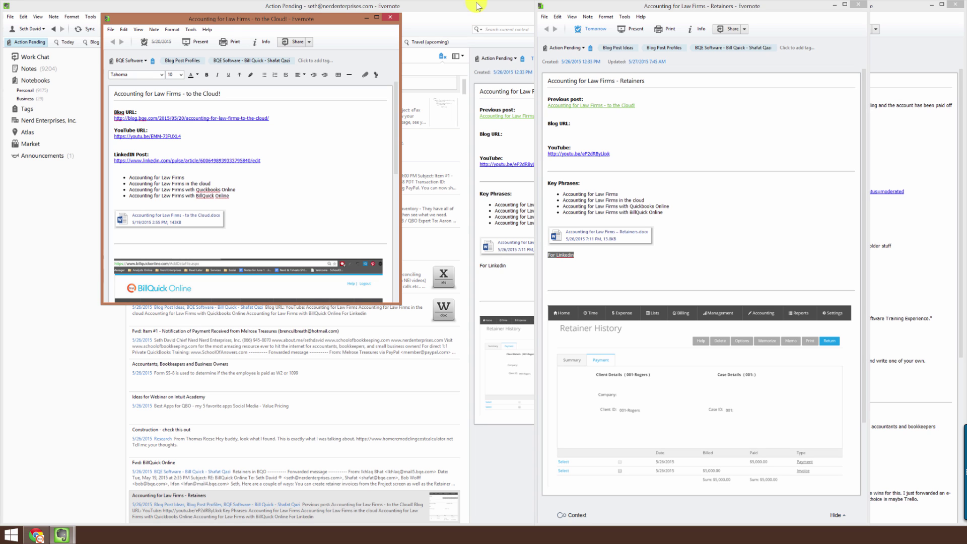
left_click(227, 93)
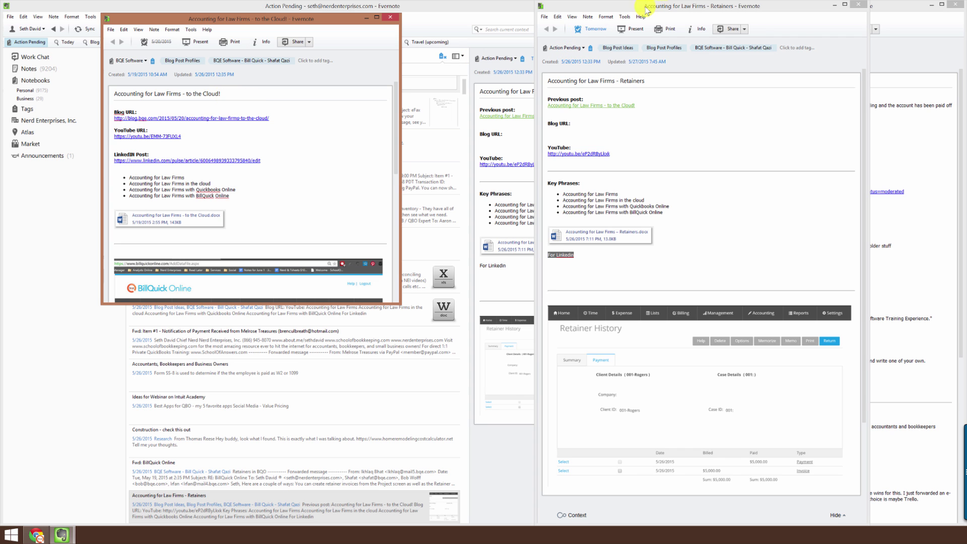
Move the Retainers window right and place the caret below the For Linkedin line.
left_click_drag(645, 6, 725, 6)
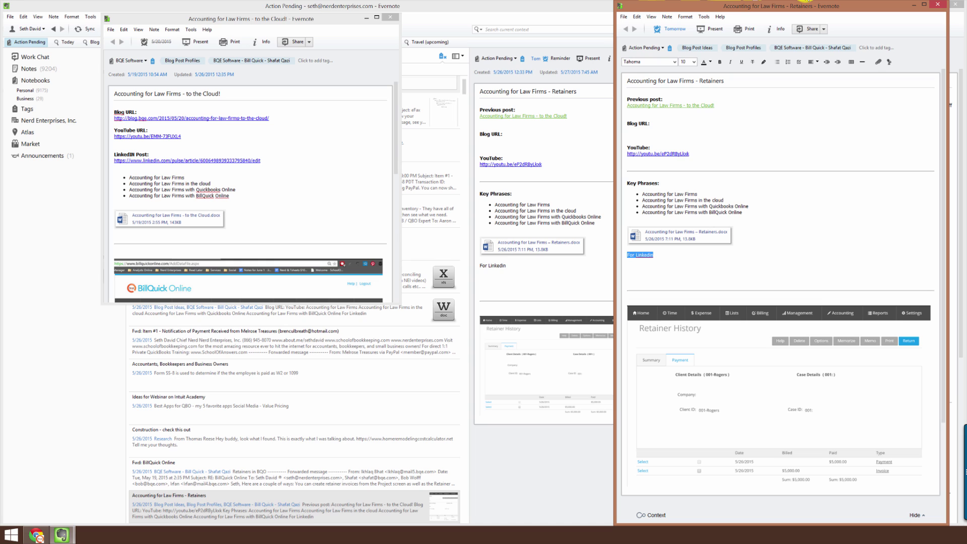
left_click(635, 265)
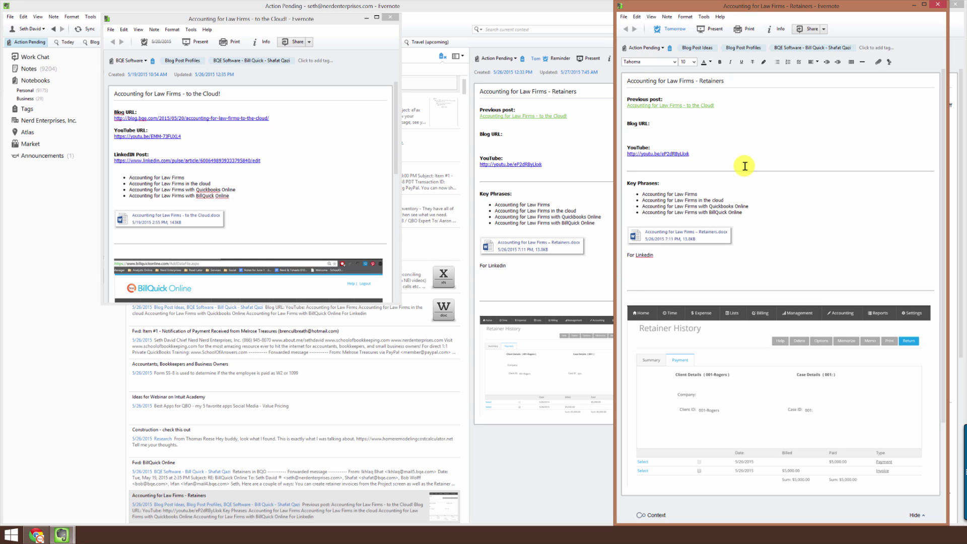